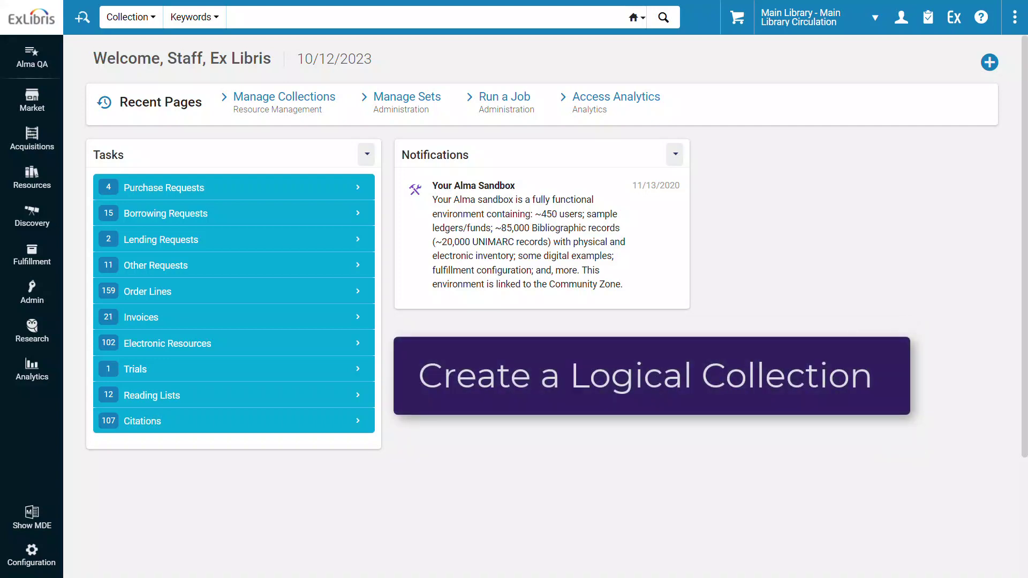
# Go to Manage Collections from the Resources menu to begin a new top-level collection.
pyautogui.click(31, 177)
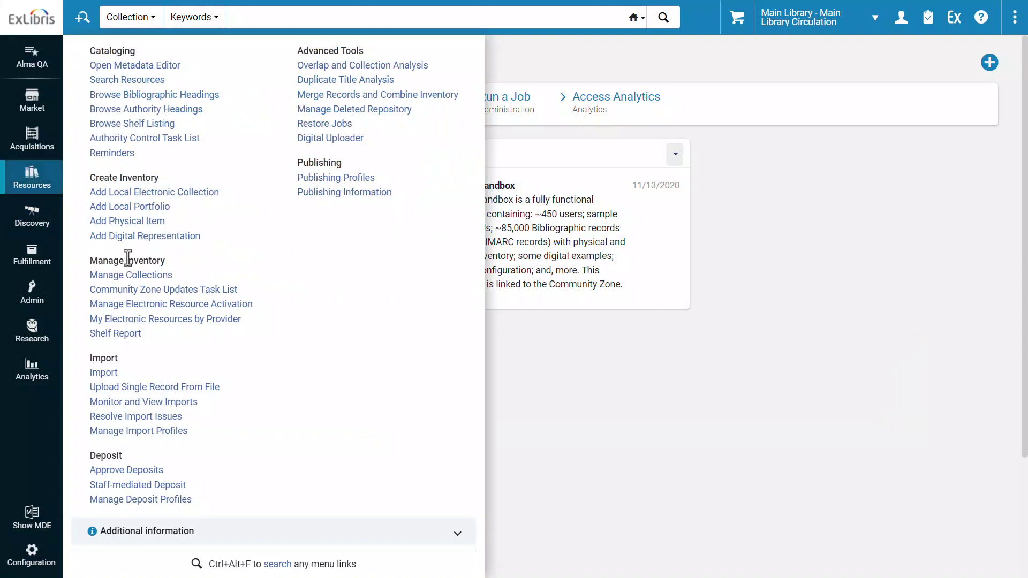
pyautogui.click(131, 274)
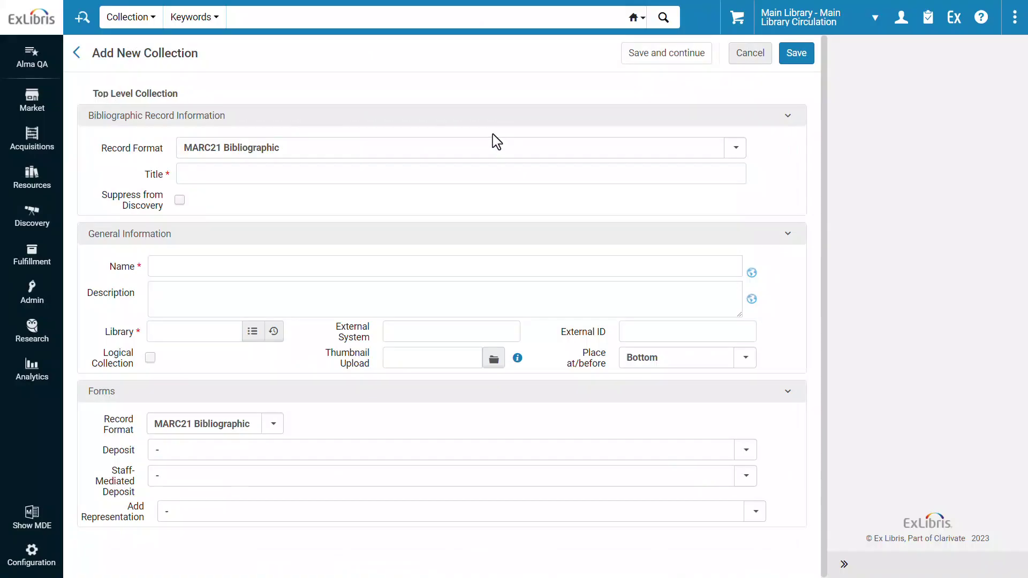
# Enter 'Art History Collection' as title and name, choose Main Library, and mark it logical.
pyautogui.click(453, 174)
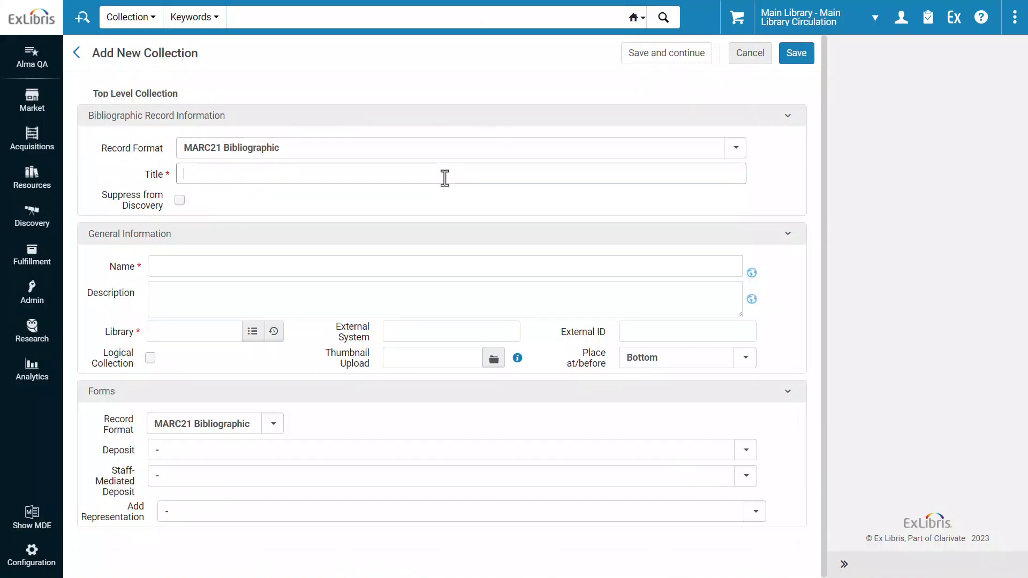
pyautogui.write('Art History Collection')
pyautogui.click(360, 266)
pyautogui.write('Art History Collection')
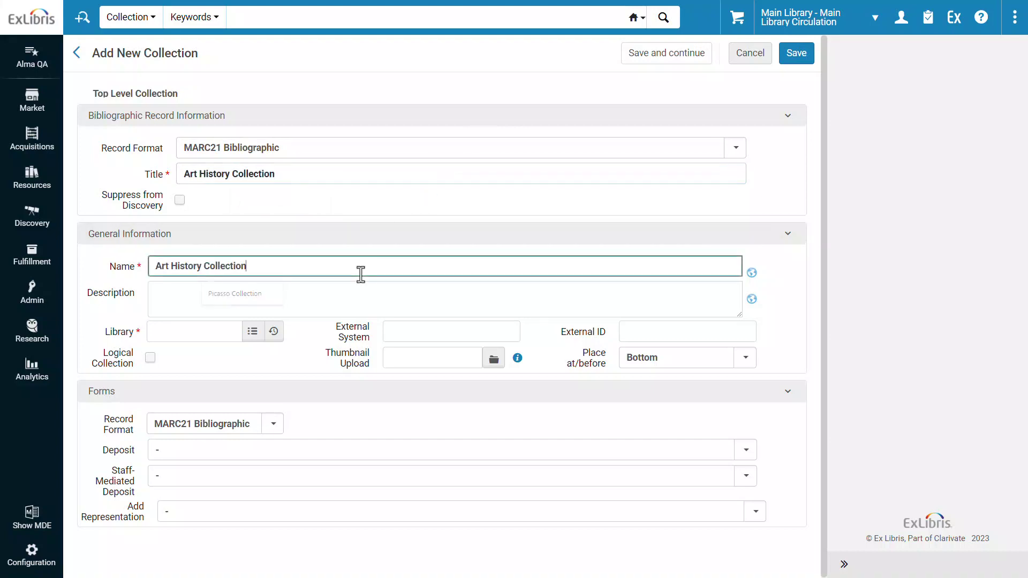
pyautogui.click(193, 331)
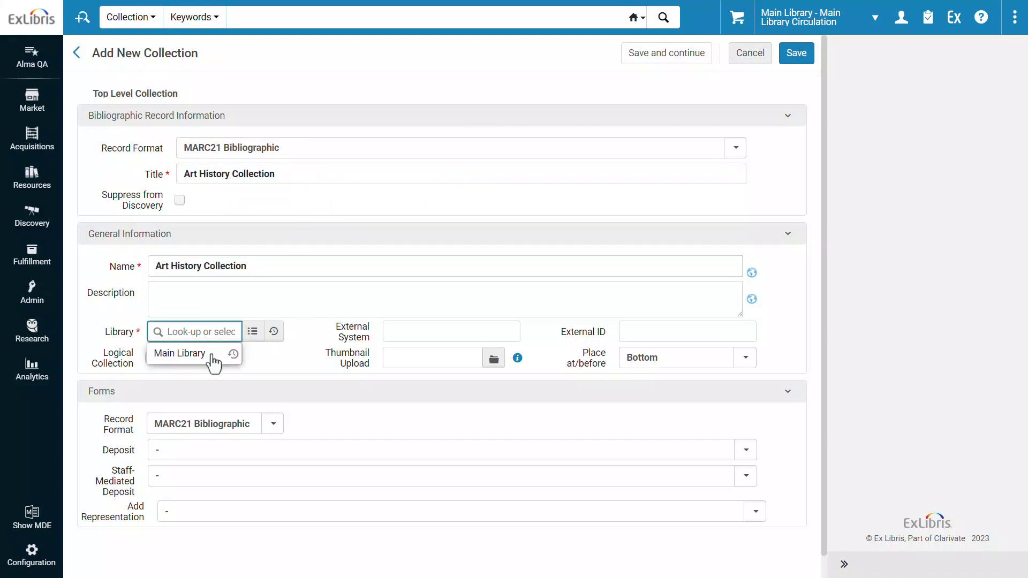
pyautogui.click(192, 353)
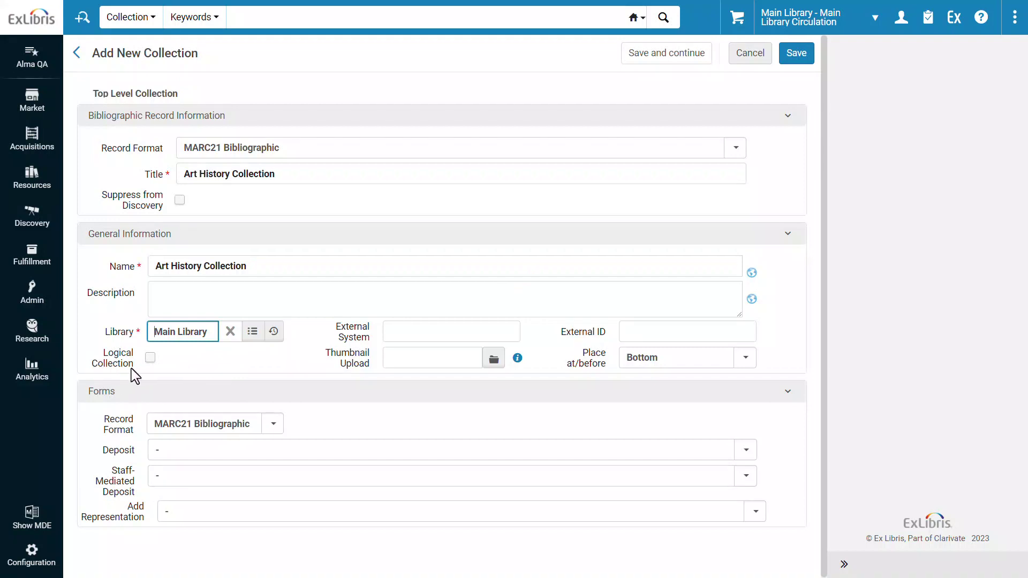
pyautogui.click(150, 358)
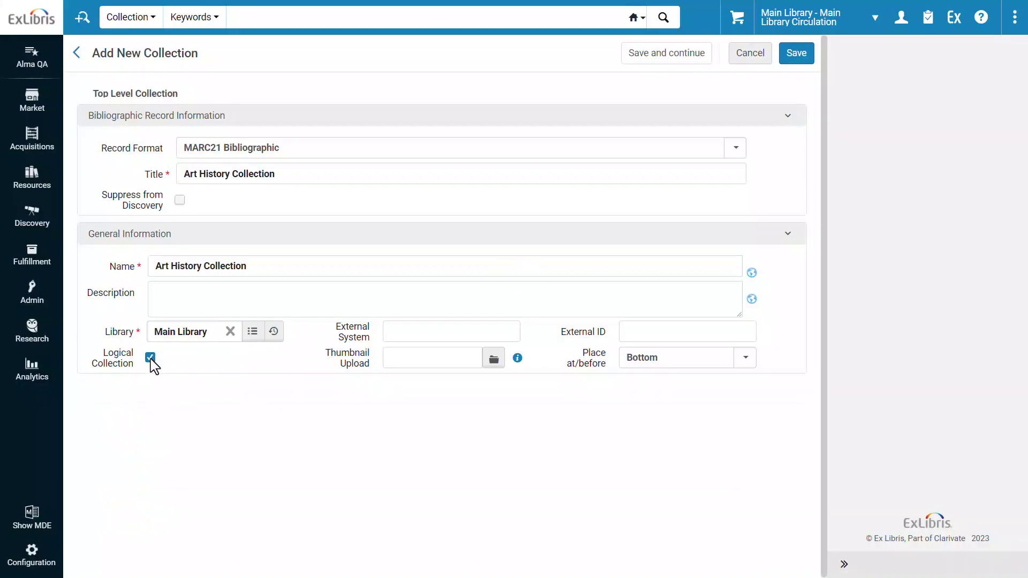
# Save Art History Collection and bring up the title-set picker from its Title List.
pyautogui.click(667, 53)
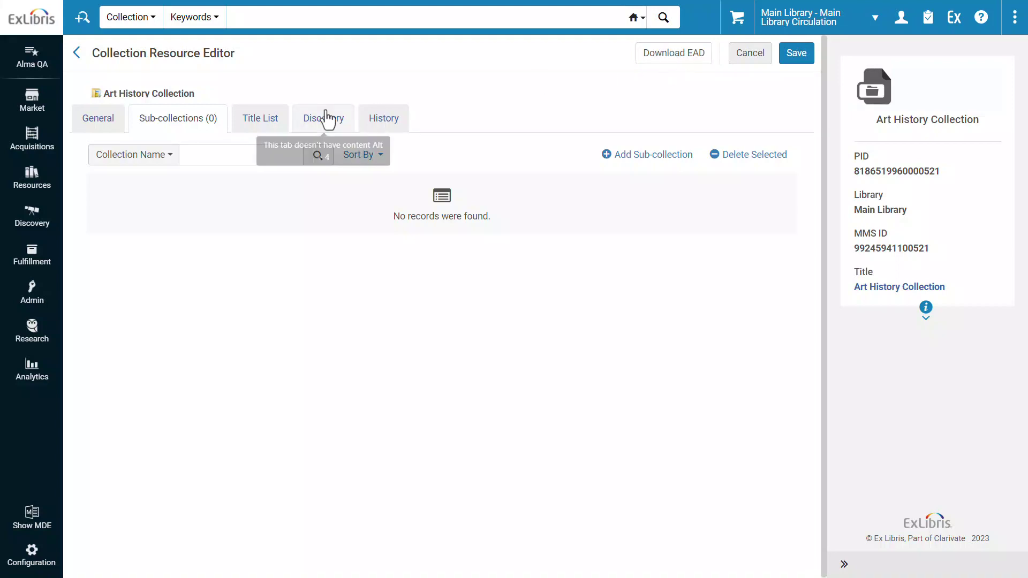
pyautogui.click(260, 119)
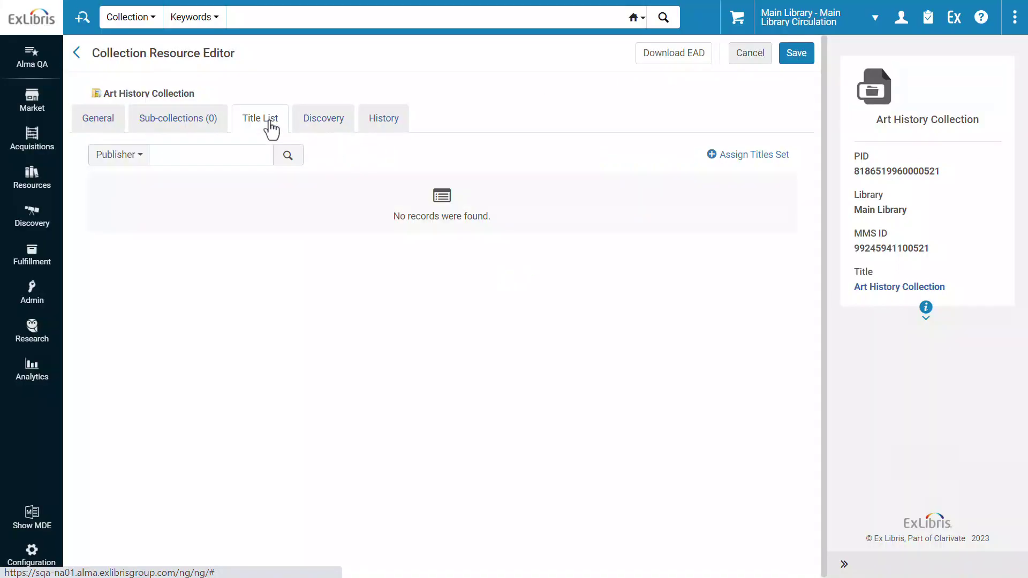
pyautogui.click(754, 154)
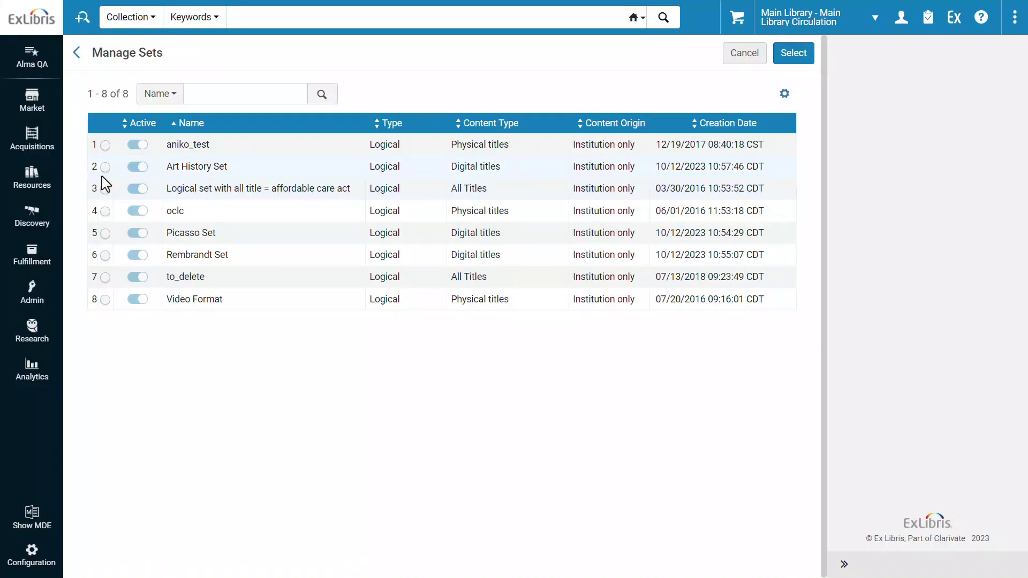
# Update the collection with the four titles from Art History Set and save it.
pyautogui.click(106, 167)
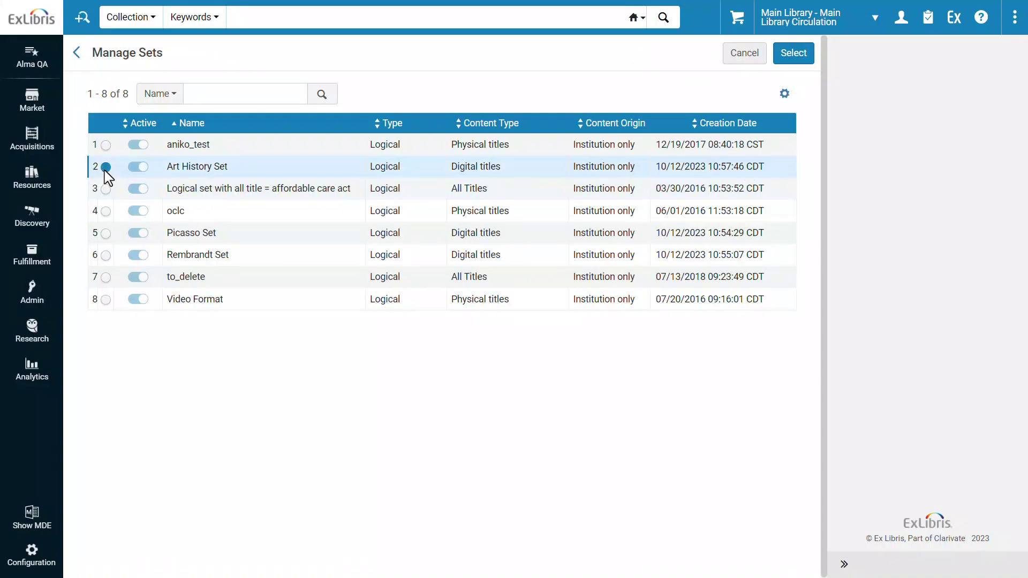
pyautogui.click(793, 52)
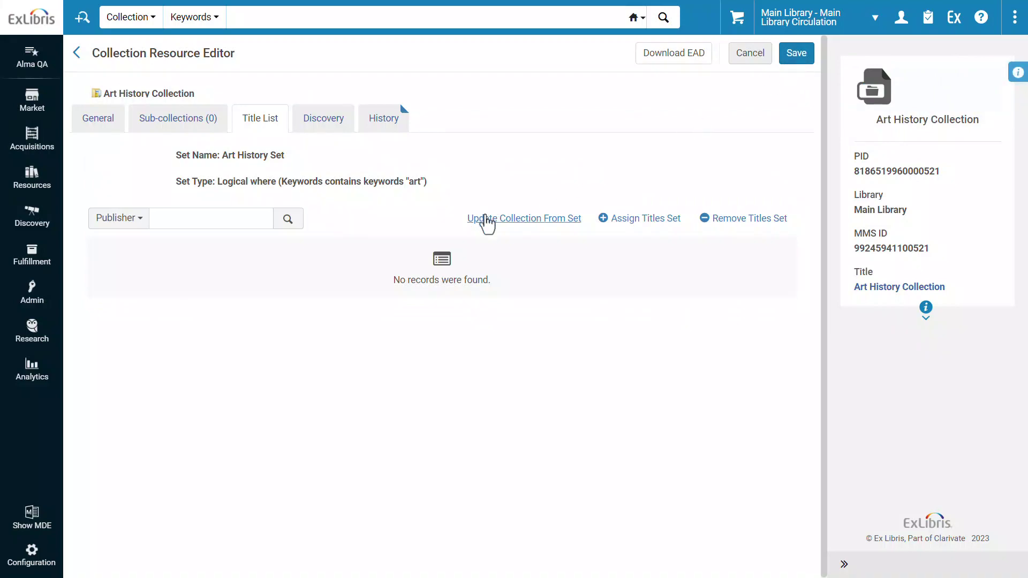
pyautogui.click(503, 221)
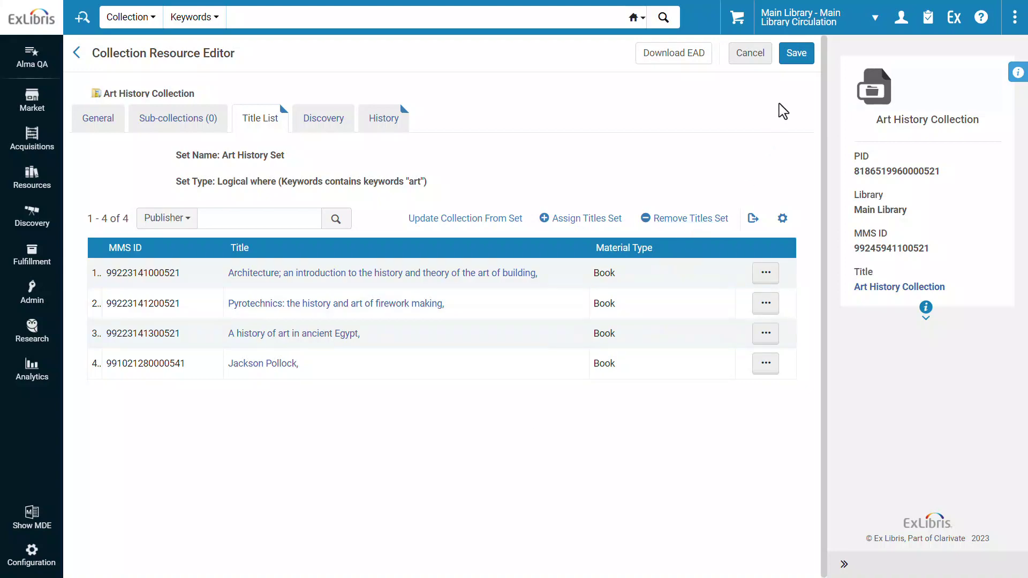
pyautogui.click(796, 53)
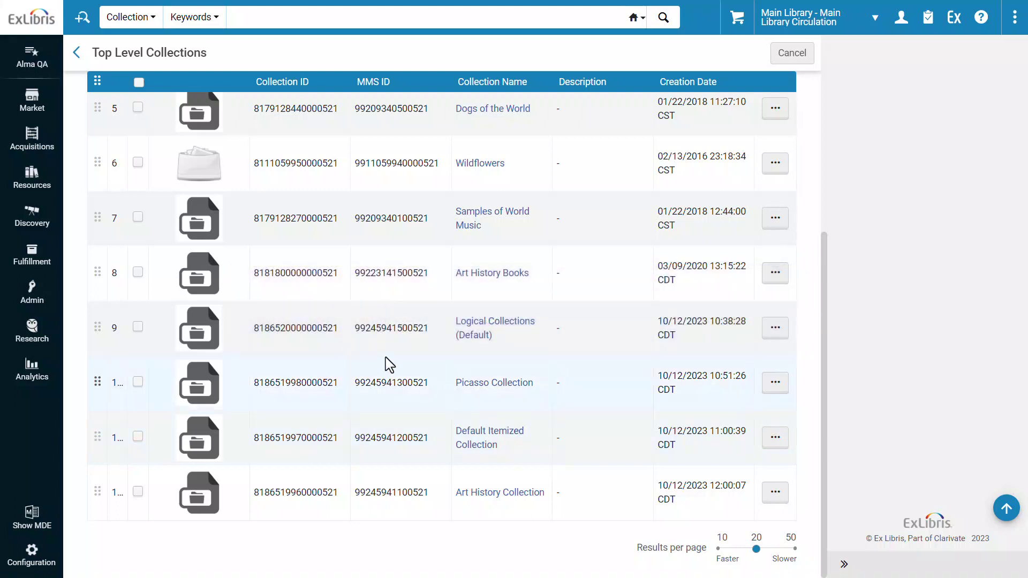
# Run an advanced collection search for Is Logical equals Yes.
pyautogui.click(83, 17)
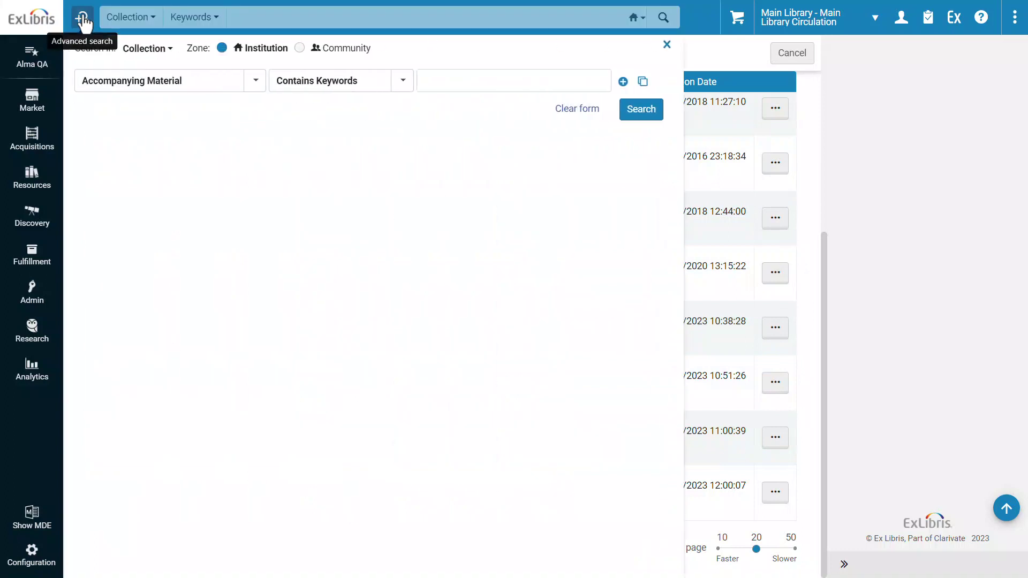
pyautogui.click(254, 82)
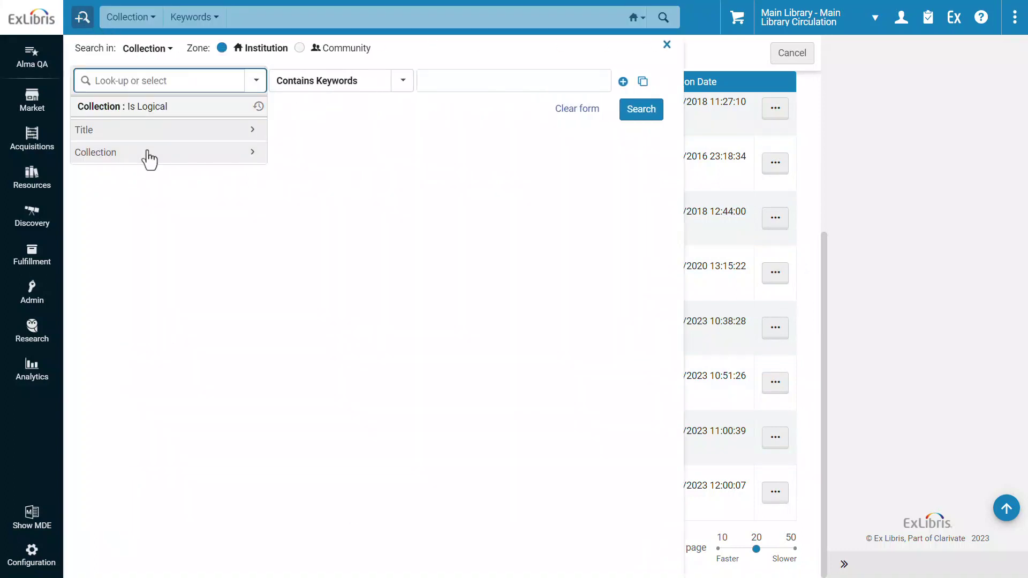
pyautogui.click(145, 151)
pyautogui.click(98, 262)
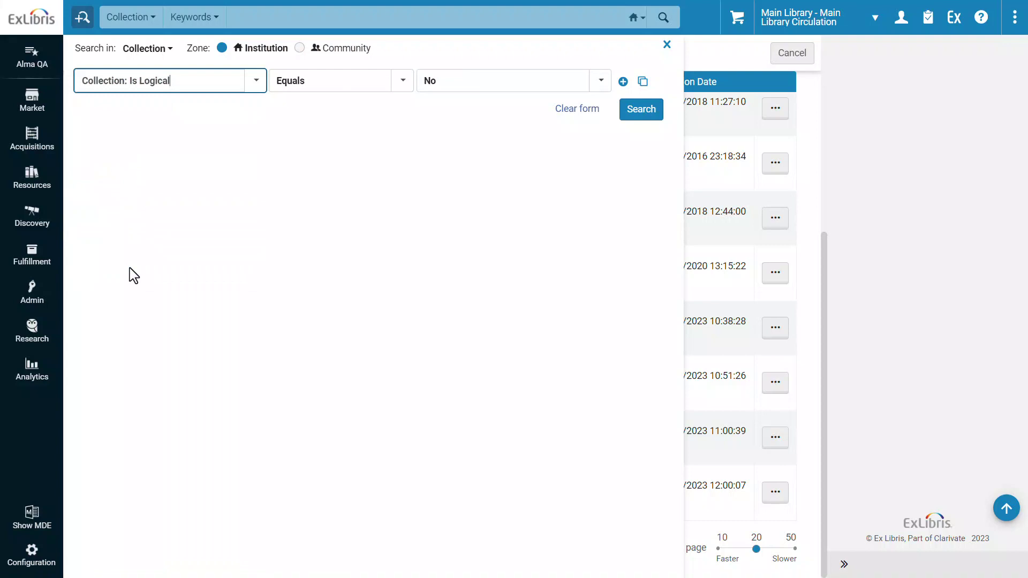
pyautogui.click(497, 81)
pyautogui.click(455, 131)
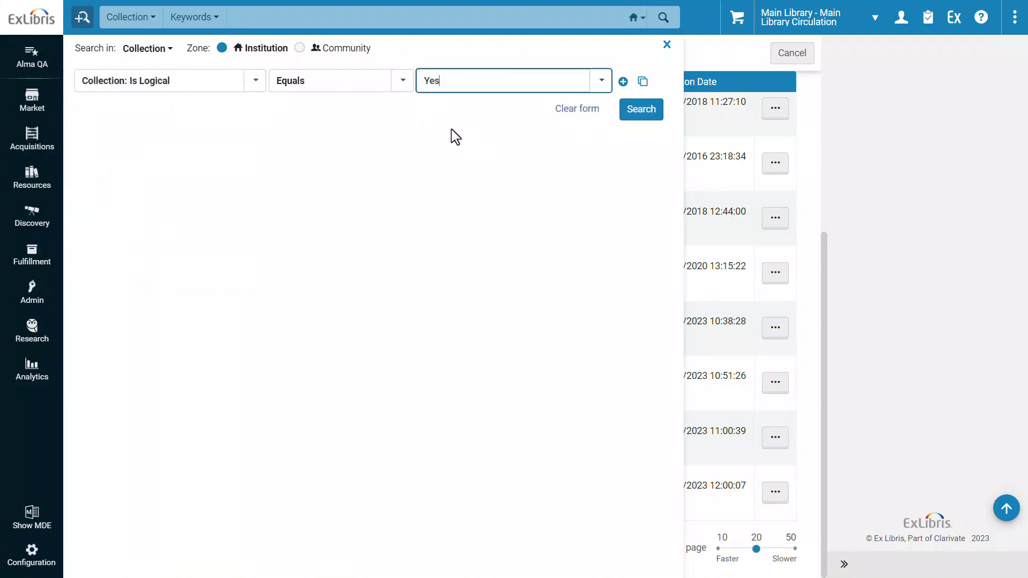
pyautogui.click(641, 108)
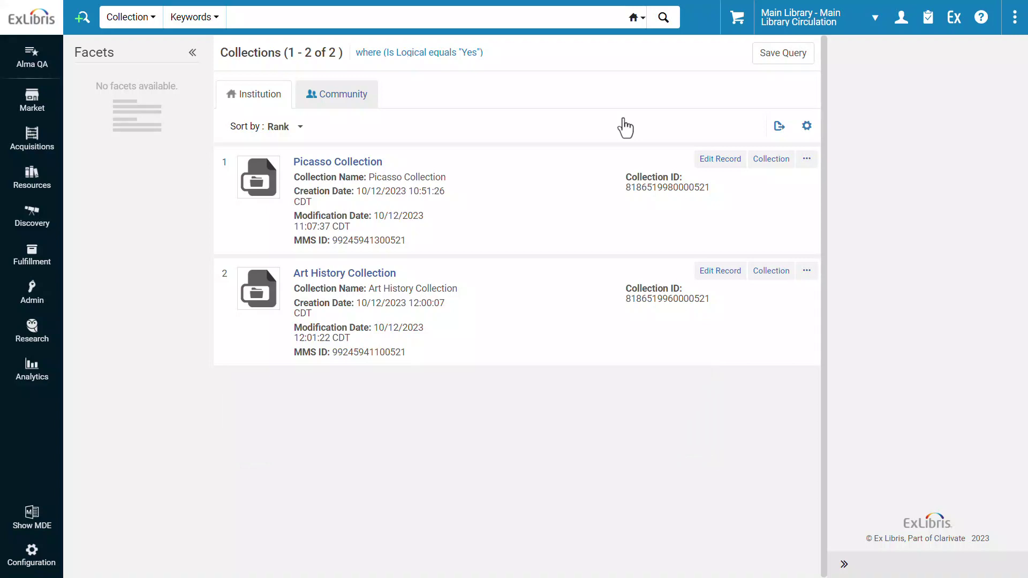
# Show the institution's Configuration dashboard with the Resources configuration menu expanded.
pyautogui.click(33, 554)
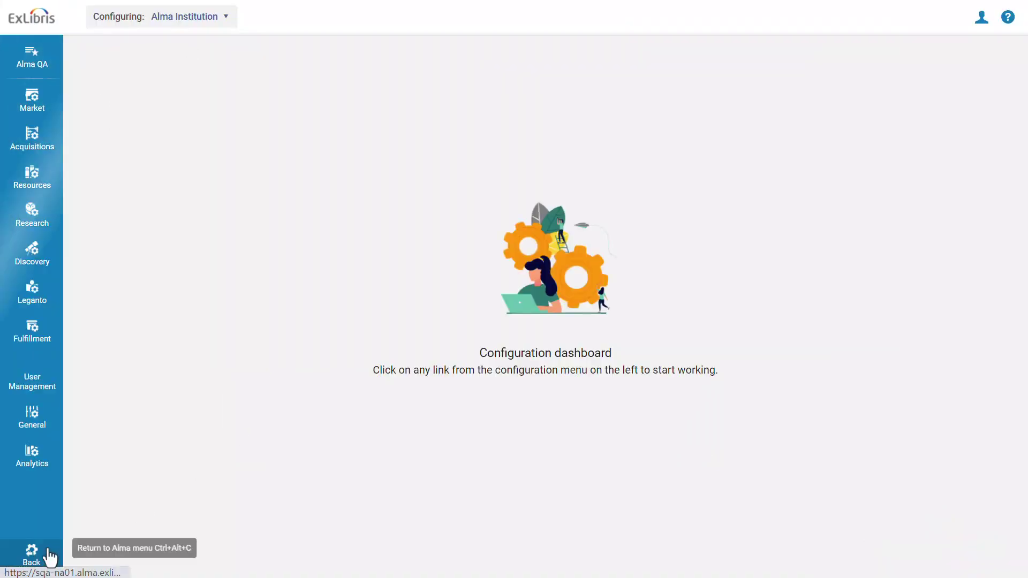
pyautogui.click(32, 178)
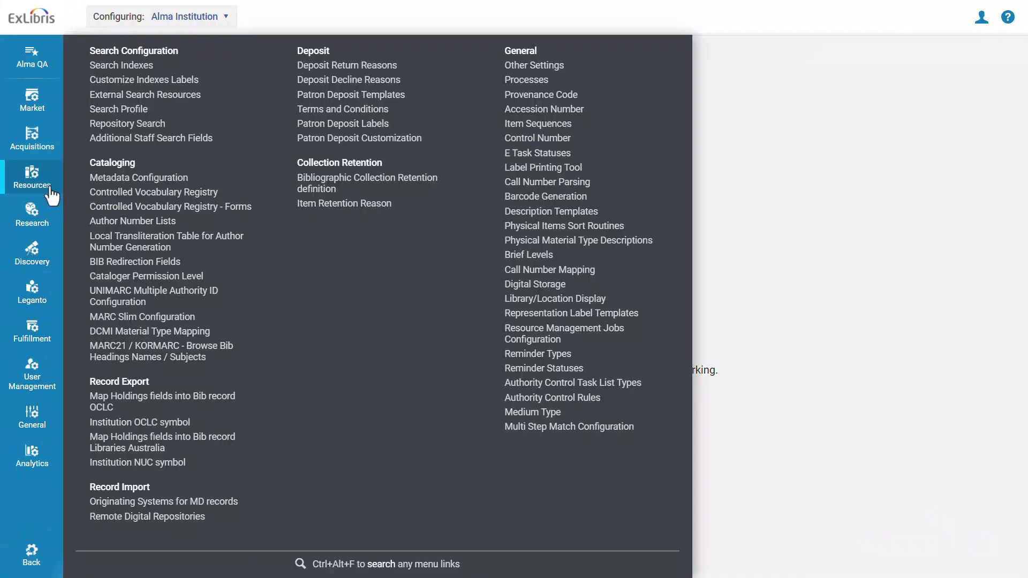